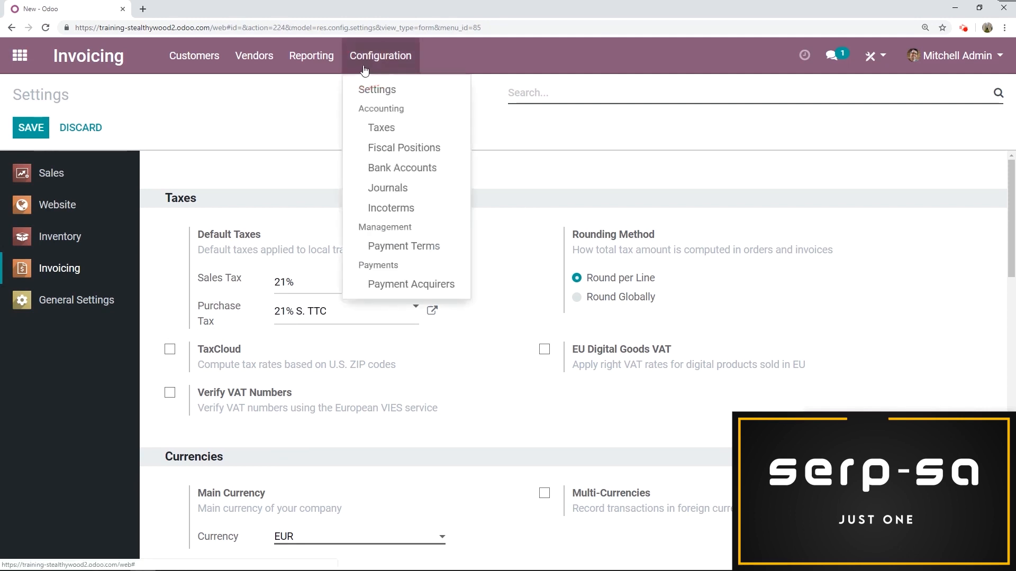
# Open the active 21% sales tax from the list of taxes for editing.
pyautogui.click(372, 127)
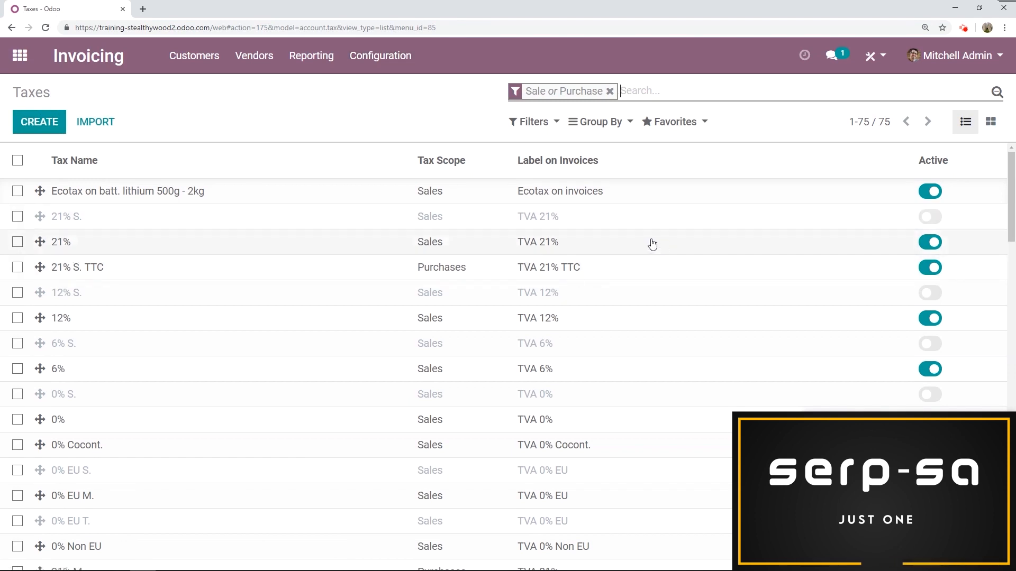
pyautogui.click(166, 247)
pyautogui.click(31, 125)
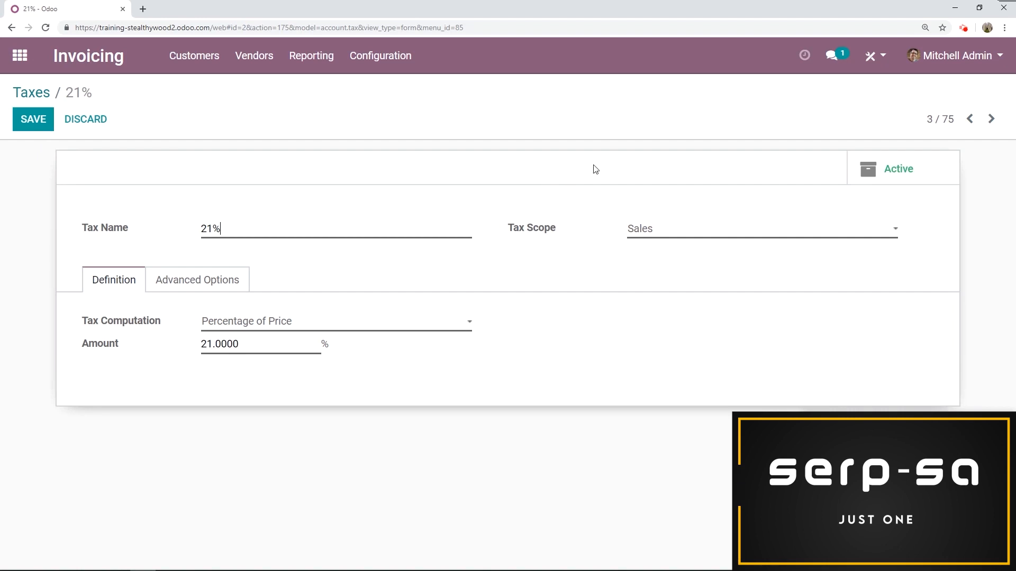
# Examine the available tax scopes and tax computation methods for the 21% tax.
pyautogui.click(698, 234)
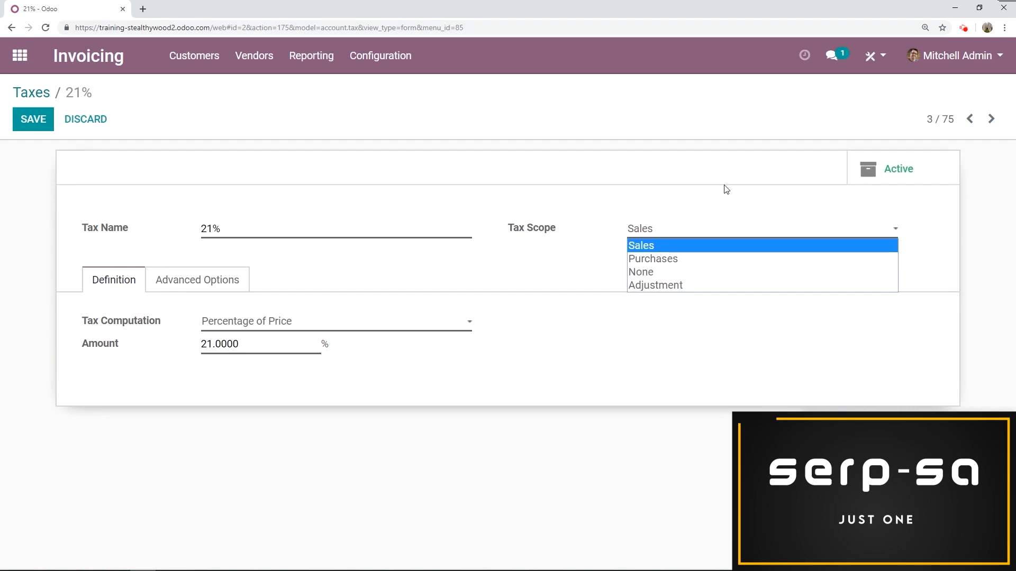
pyautogui.click(64, 249)
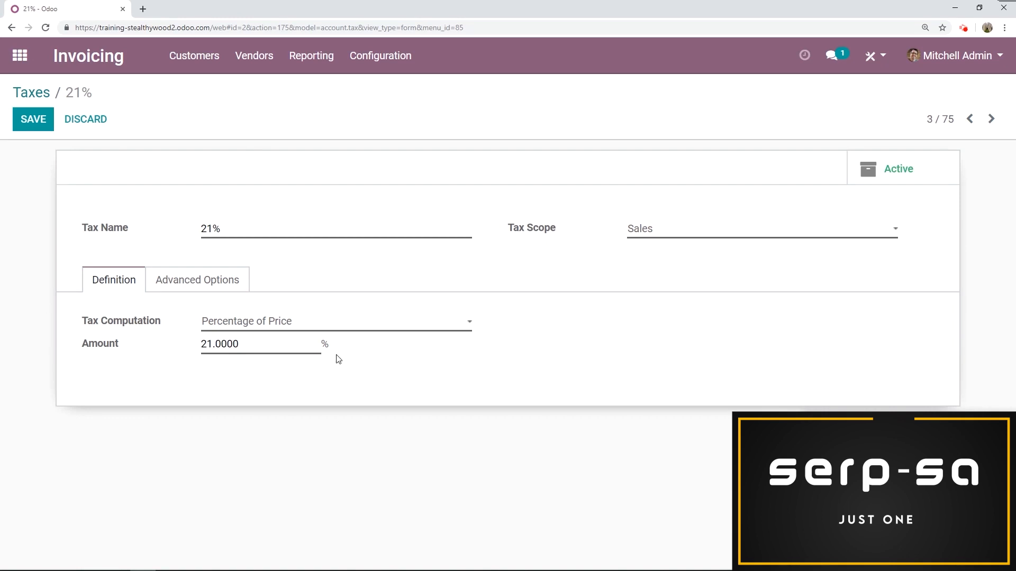
pyautogui.click(354, 325)
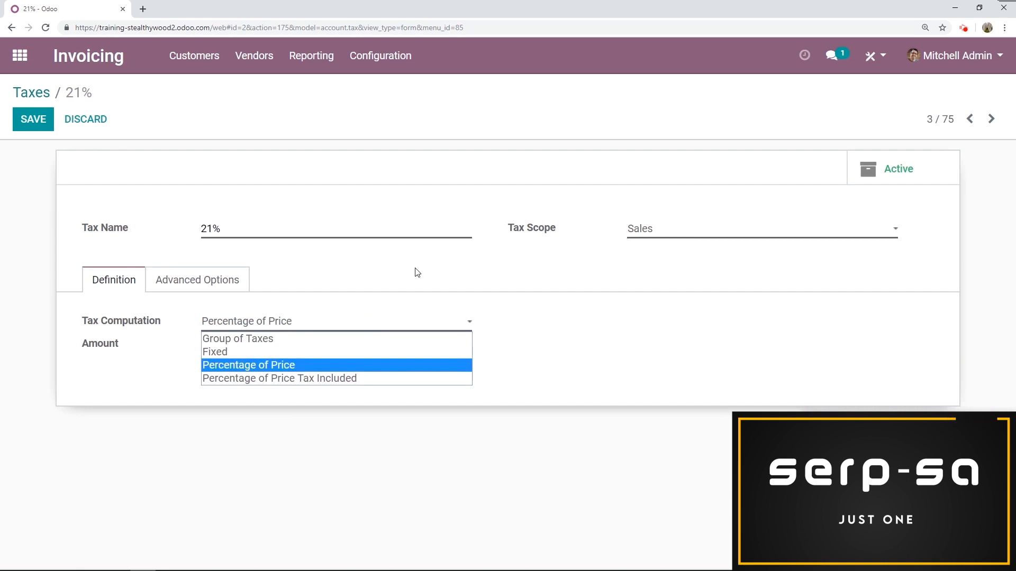
pyautogui.click(417, 273)
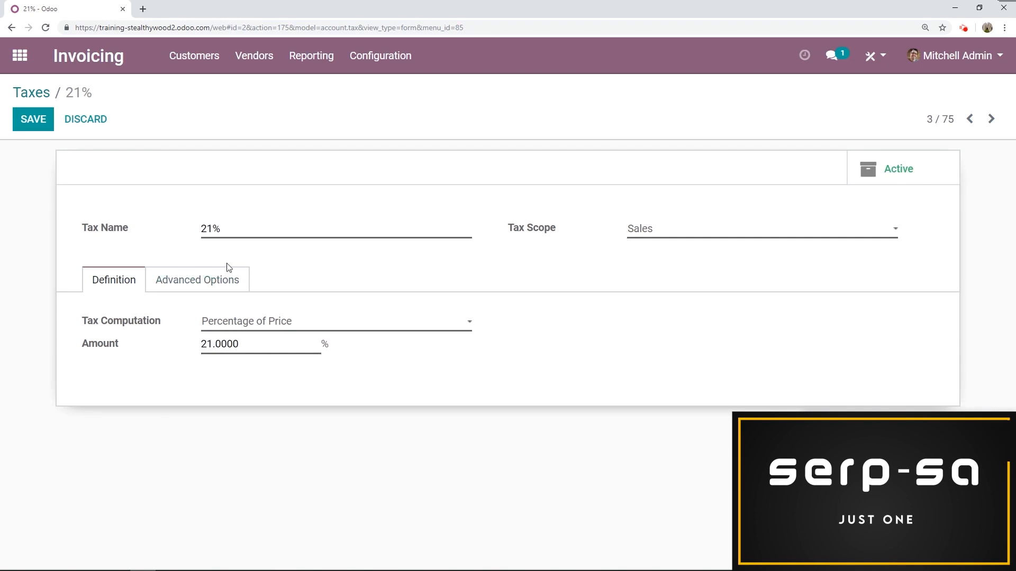
# Examine the advanced options of the 21% tax, including the tax groups it can be assigned to.
pyautogui.click(206, 283)
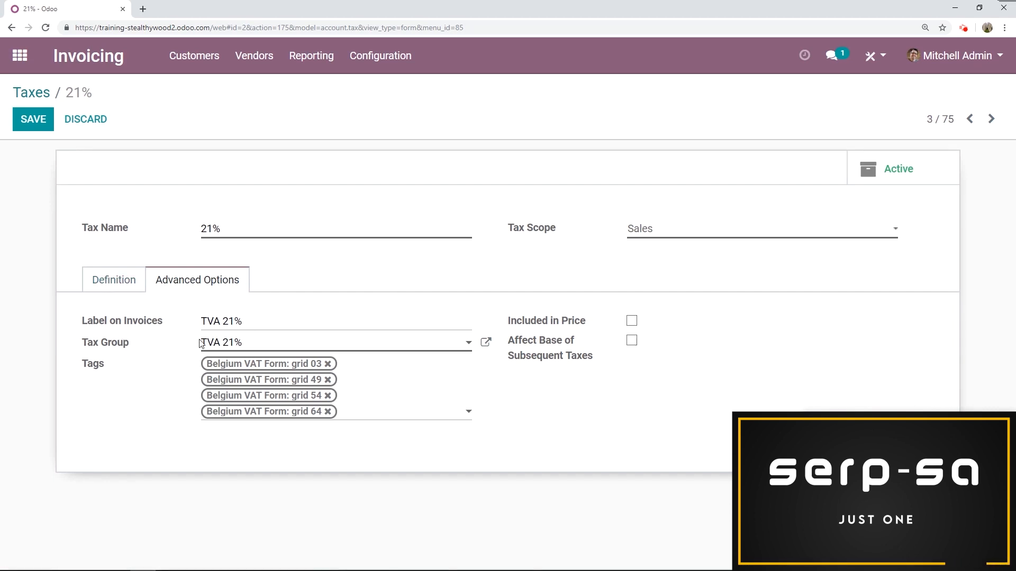
pyautogui.click(267, 346)
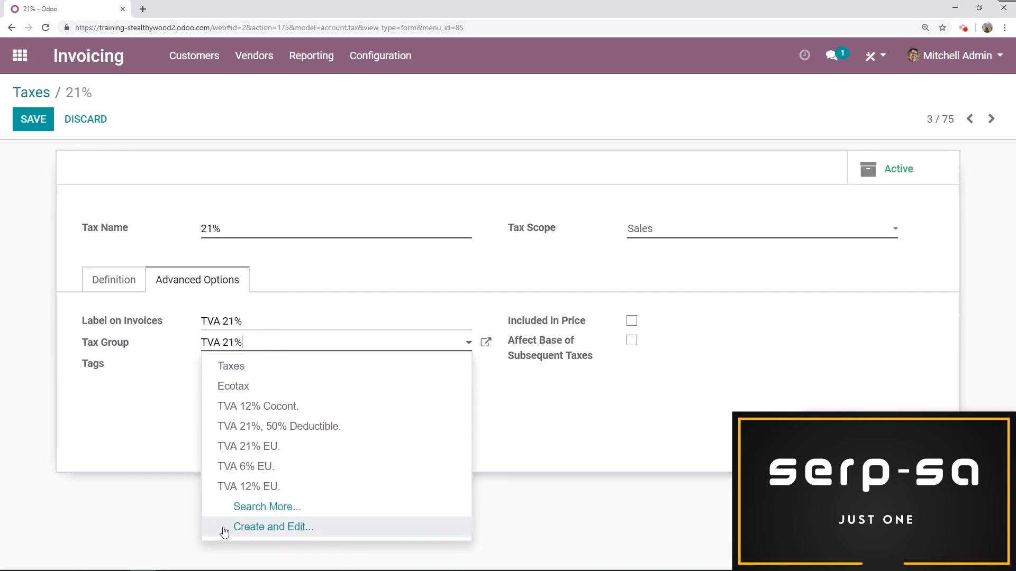
pyautogui.click(61, 405)
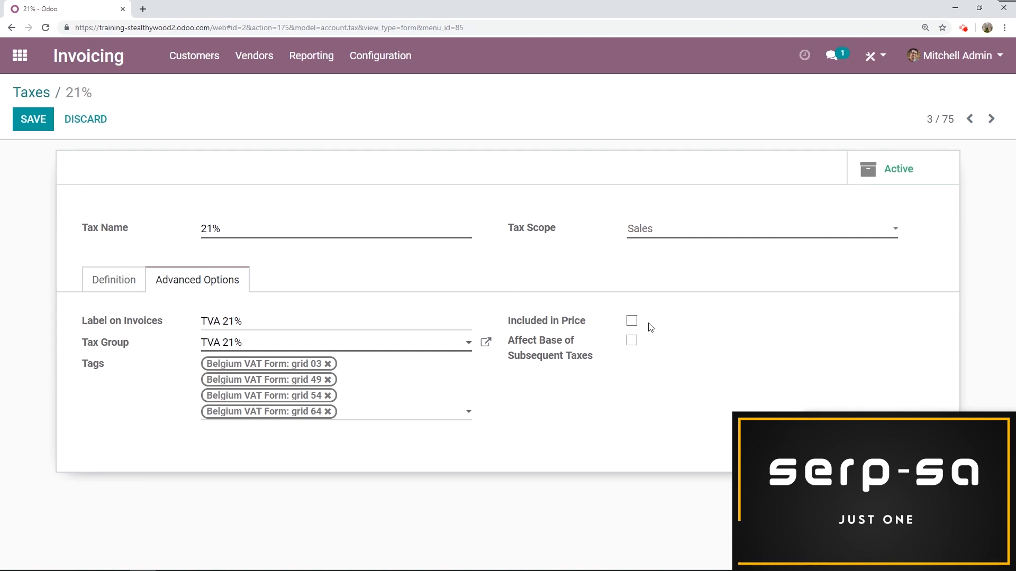
# Try the Included in Price and Affect Base of Subsequent Taxes options on the 21% tax, leaving both off.
pyautogui.click(632, 321)
pyautogui.click(634, 322)
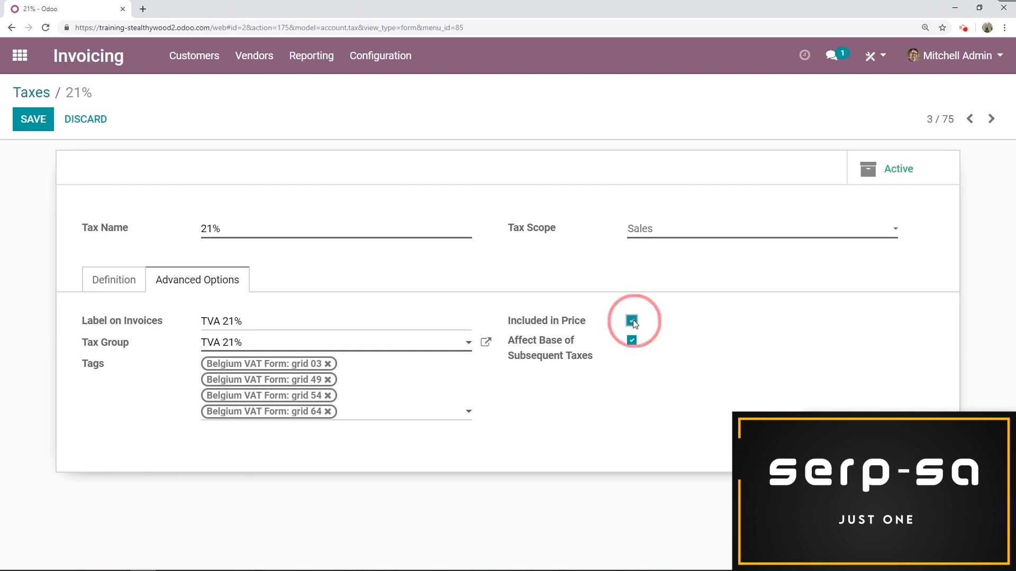
pyautogui.click(632, 342)
pyautogui.click(633, 343)
pyautogui.click(633, 343)
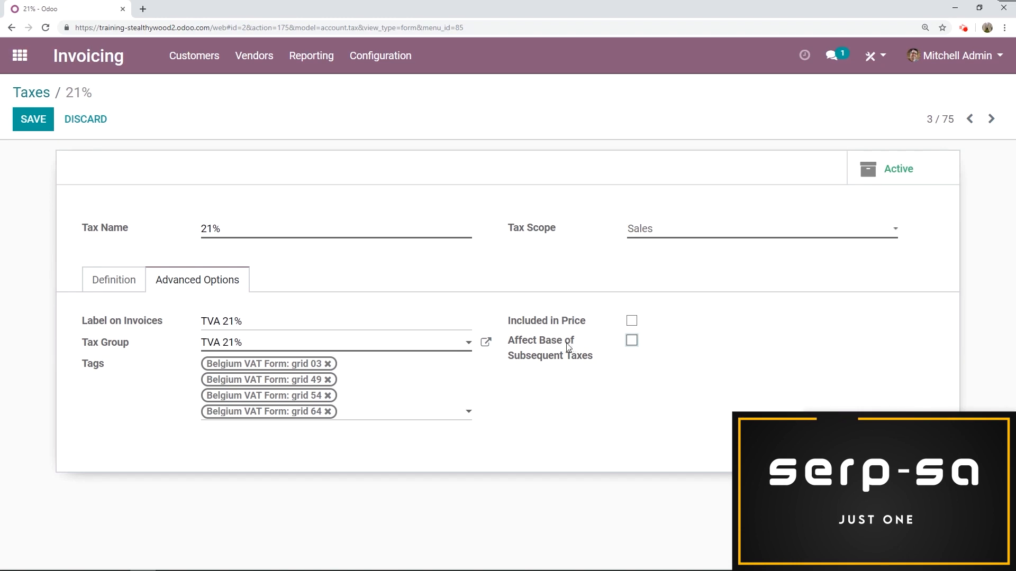
# Save the 21% tax record and check which further actions are offered for it.
pyautogui.moveTo(550, 356)
pyautogui.moveTo(551, 230)
pyautogui.click(51, 125)
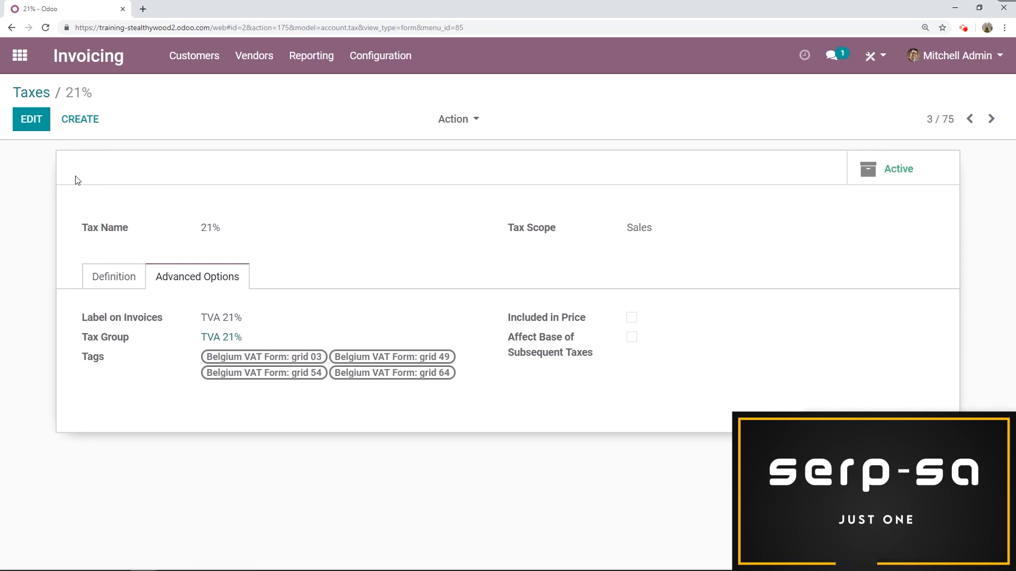
pyautogui.click(464, 116)
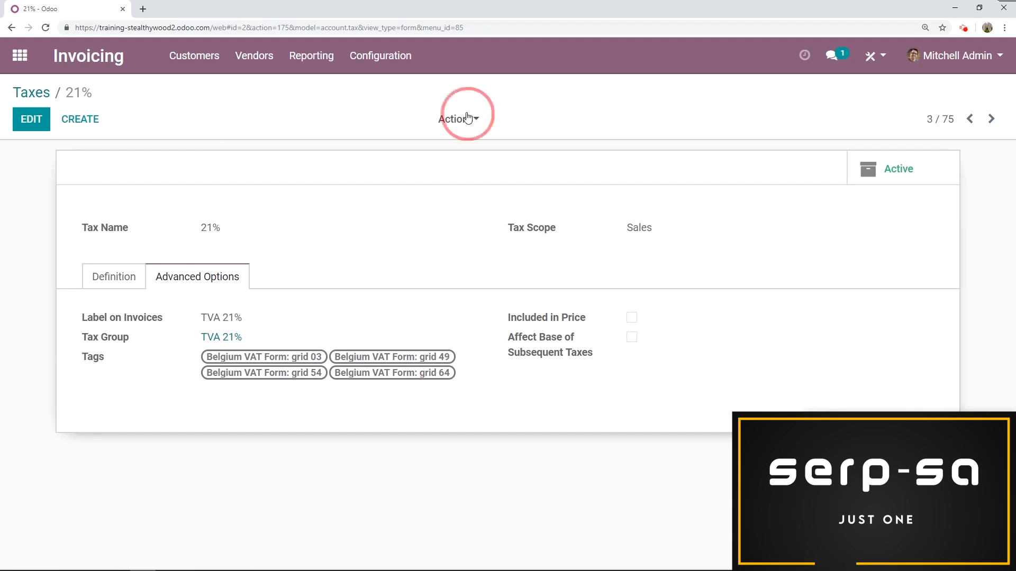
pyautogui.click(545, 103)
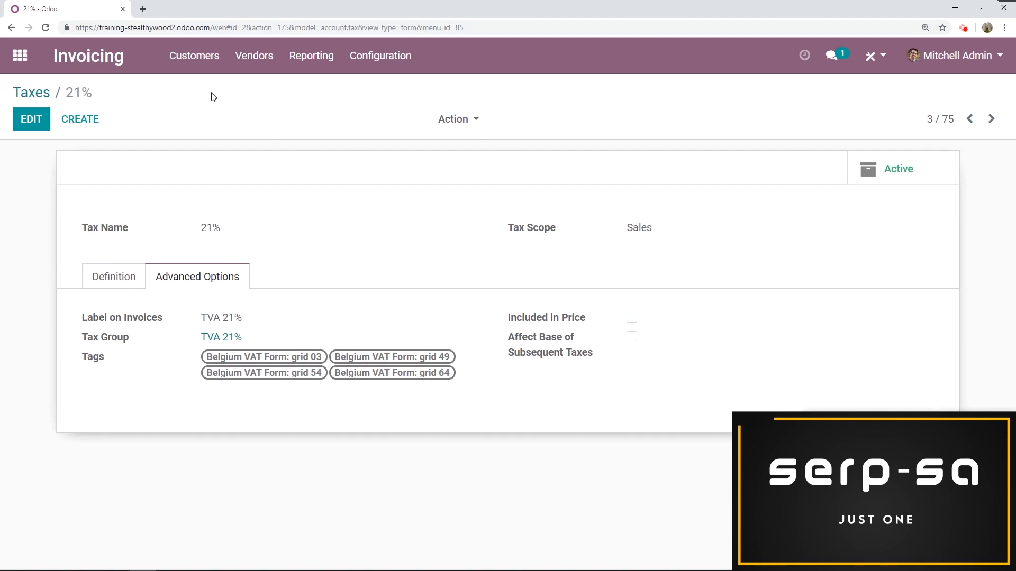
# Create a new product in the customer product list, named "Unique design by" followed by the designer's first name.
pyautogui.click(201, 61)
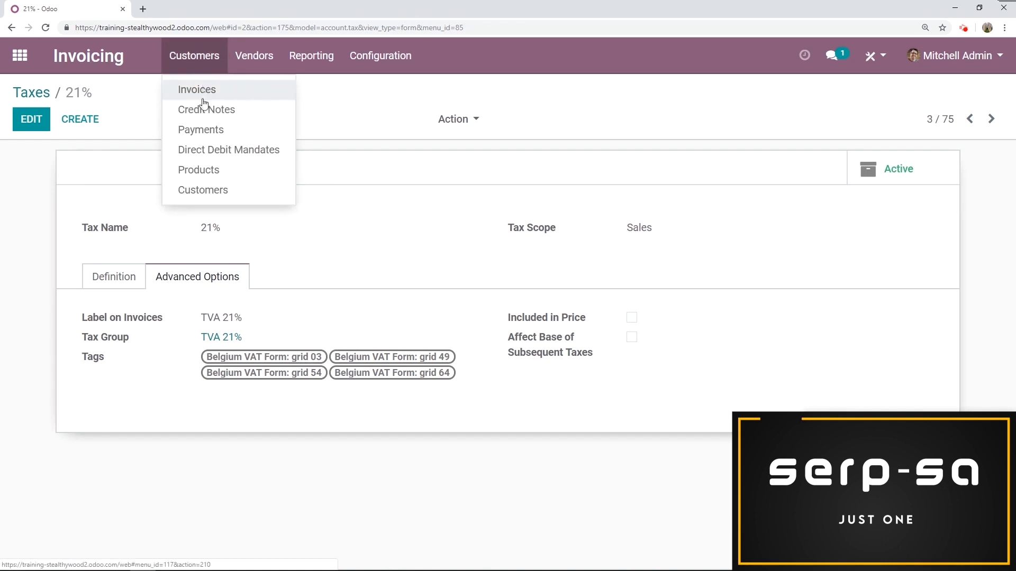
pyautogui.click(206, 169)
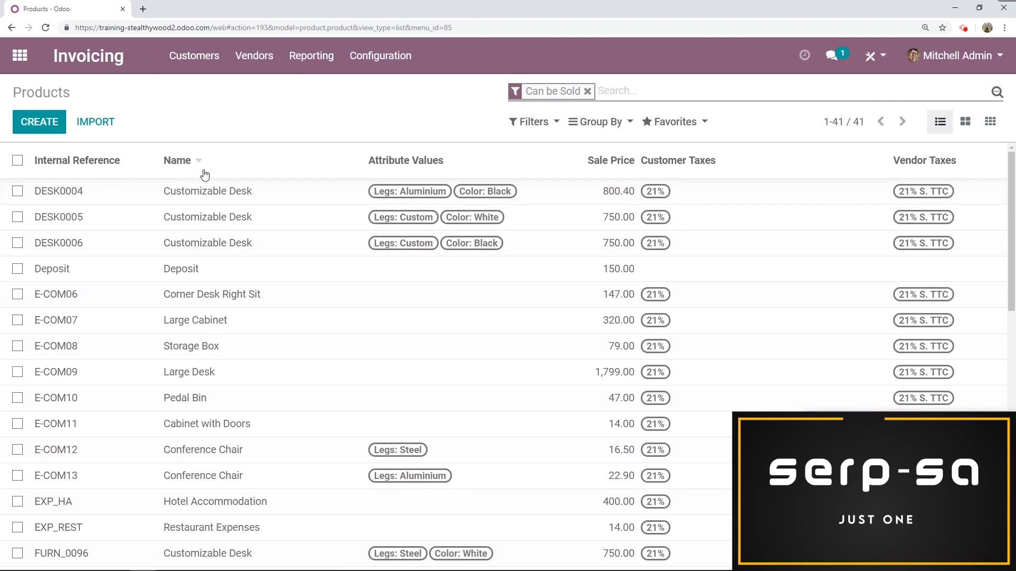
pyautogui.click(32, 122)
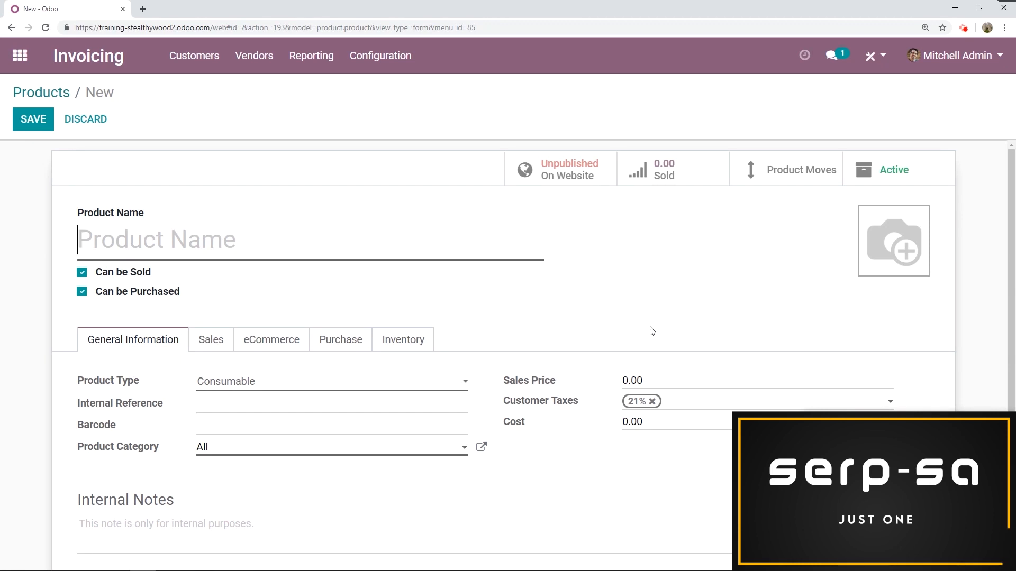
pyautogui.write('Unique desi')
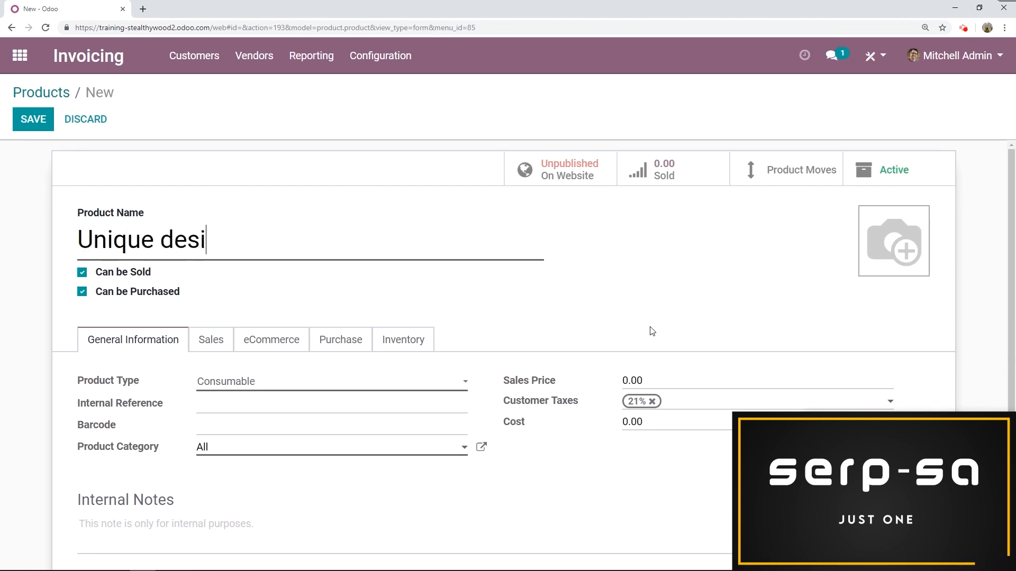
pyautogui.write('gn by Edoardo')
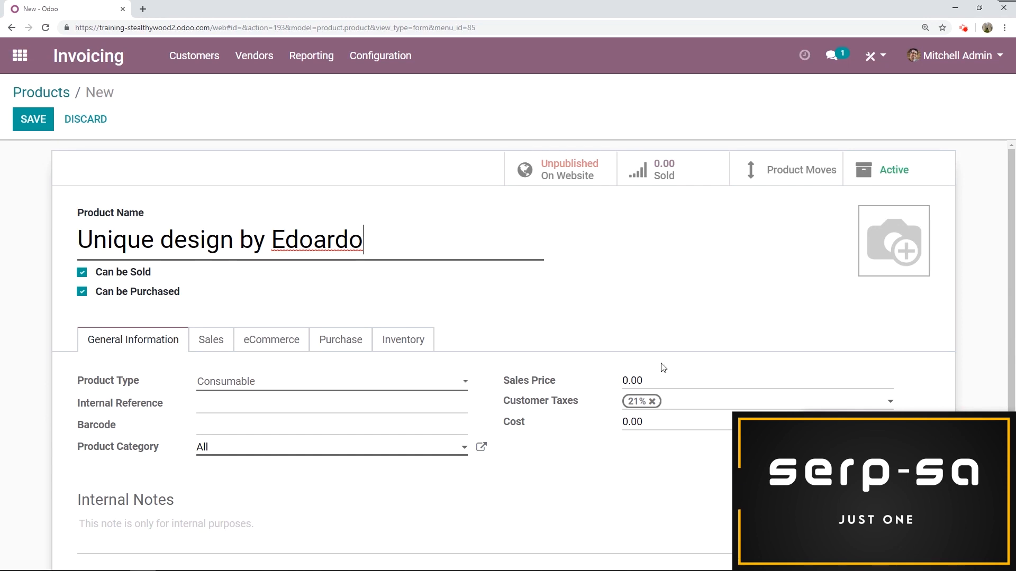
# Replace the default customer tax on the new product with the 6% tax.
pyautogui.click(651, 401)
pyautogui.write('6')
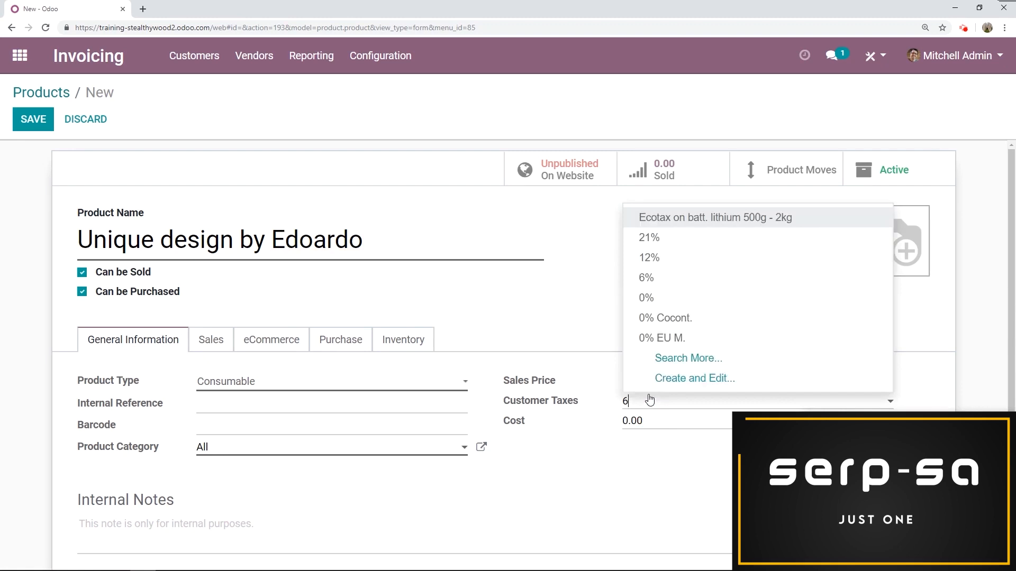
pyautogui.click(641, 422)
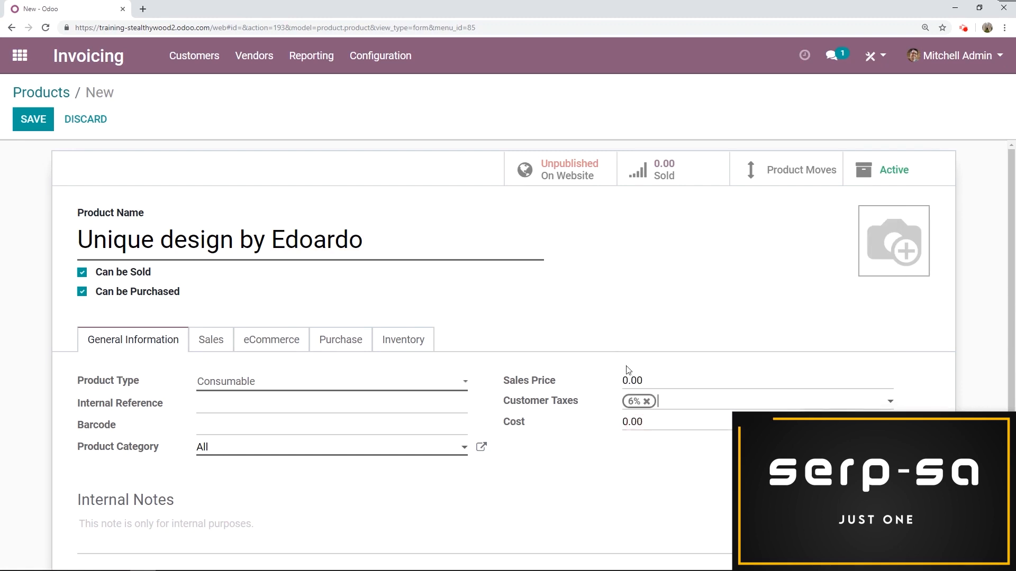
# Make the new product a Storable Product that cannot be purchased, and save it.
pyautogui.click(418, 390)
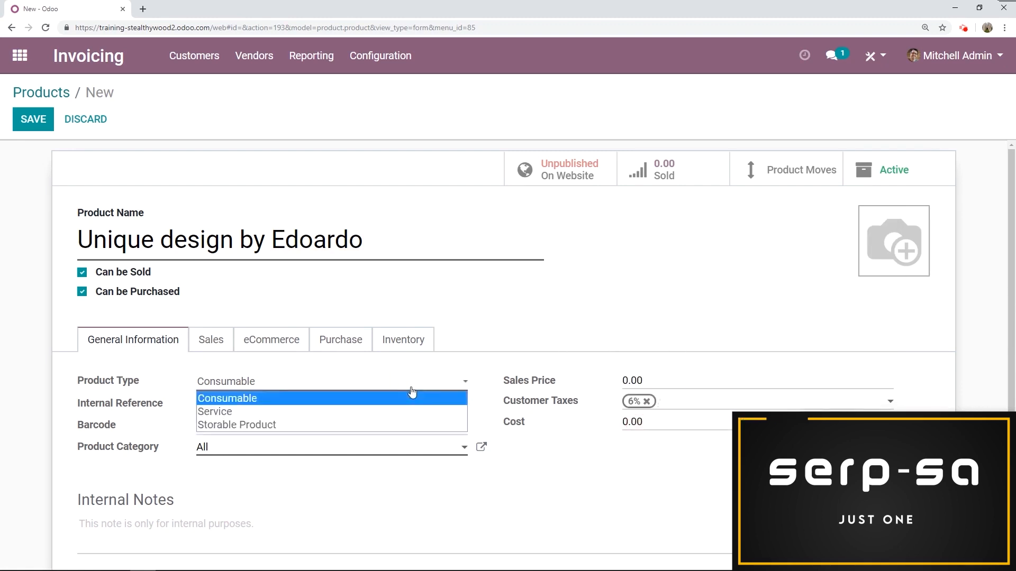
pyautogui.click(227, 424)
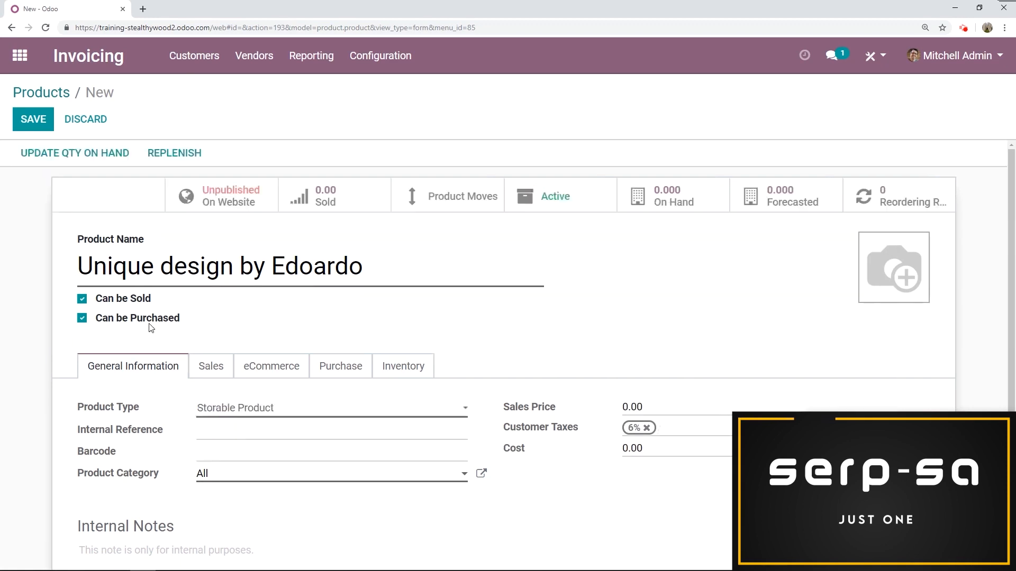
pyautogui.click(83, 319)
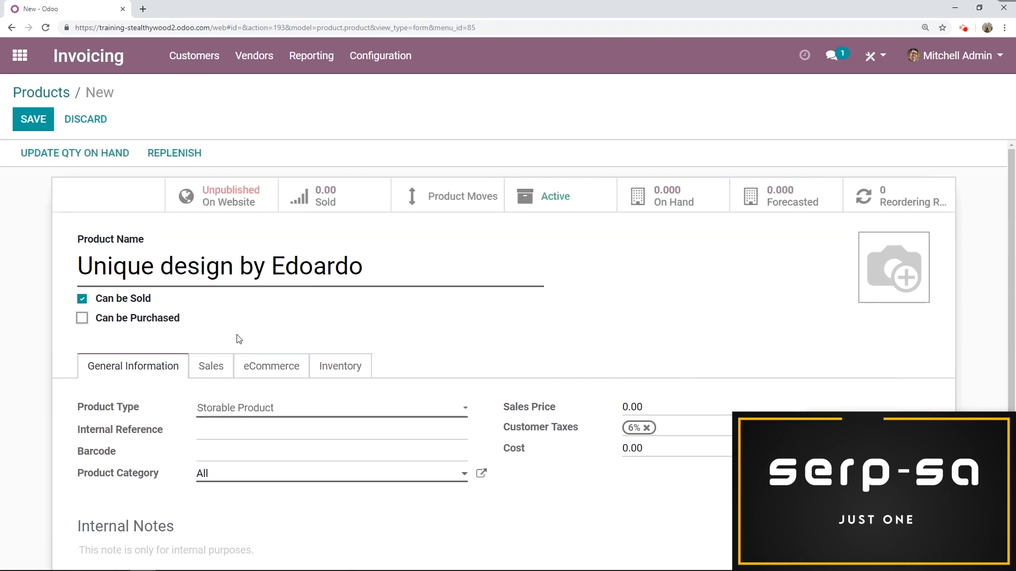
pyautogui.click(45, 126)
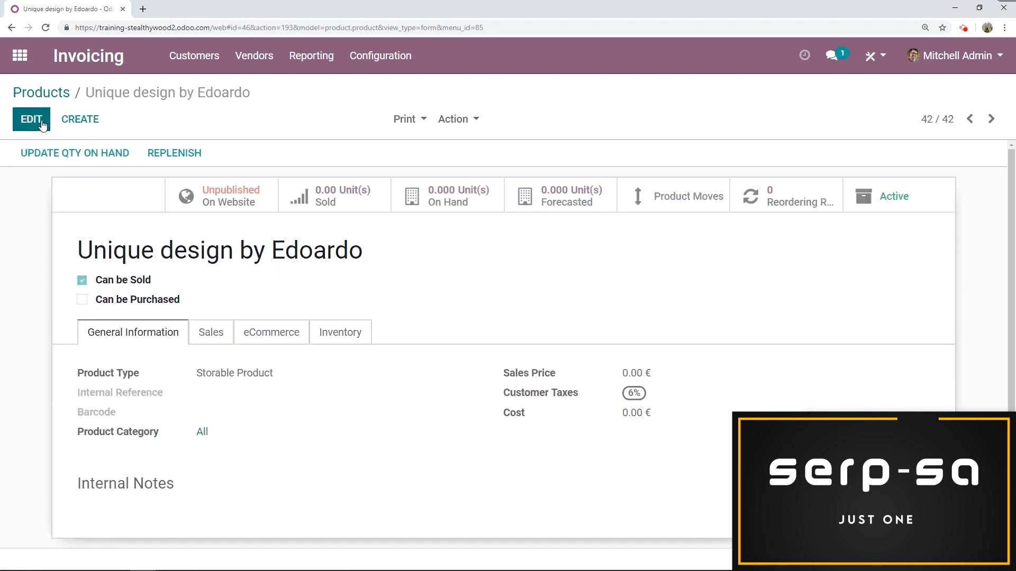
# Set the new product's sales price to 1250 € and save the product.
pyautogui.click(45, 126)
pyautogui.click(593, 394)
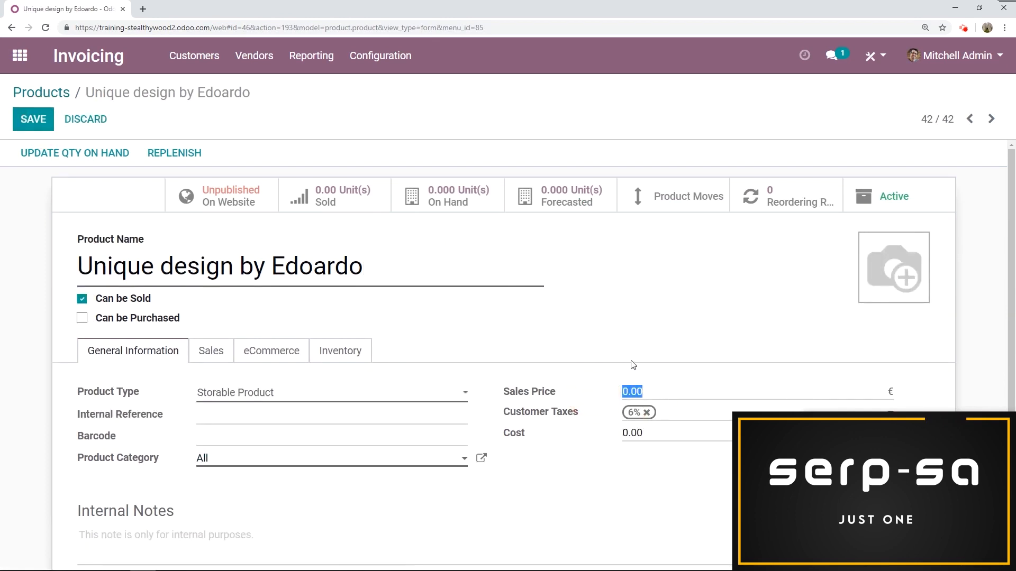
pyautogui.write('1250')
pyautogui.click(41, 122)
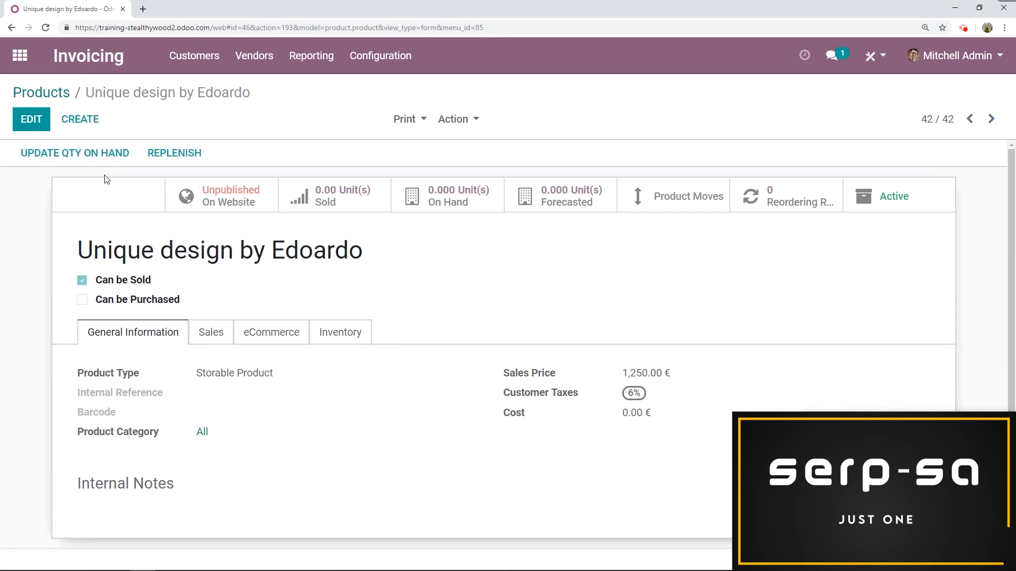
# Create a new customer invoice with Fantasio Motors as the customer.
pyautogui.click(194, 56)
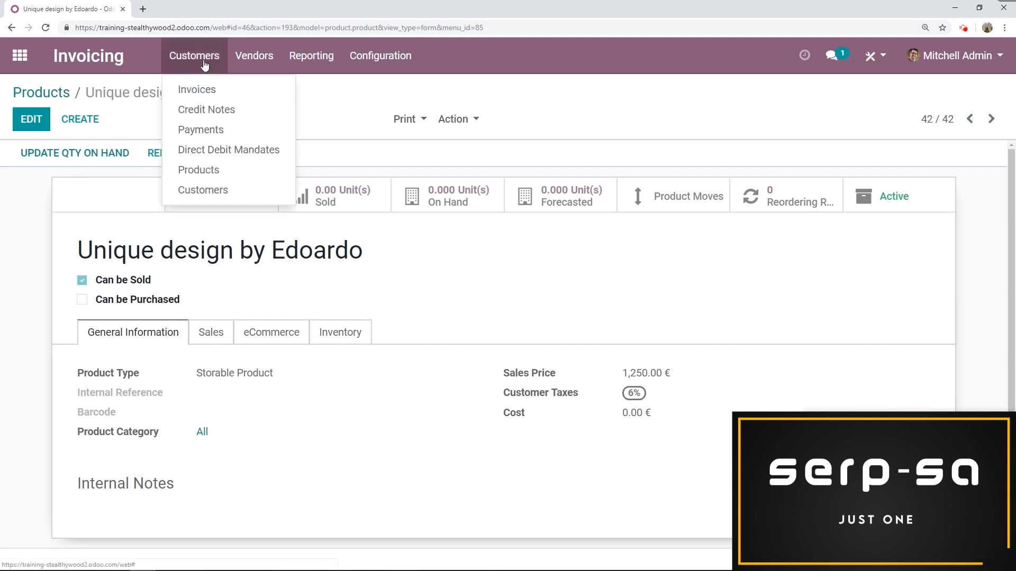
pyautogui.click(190, 93)
pyautogui.click(35, 118)
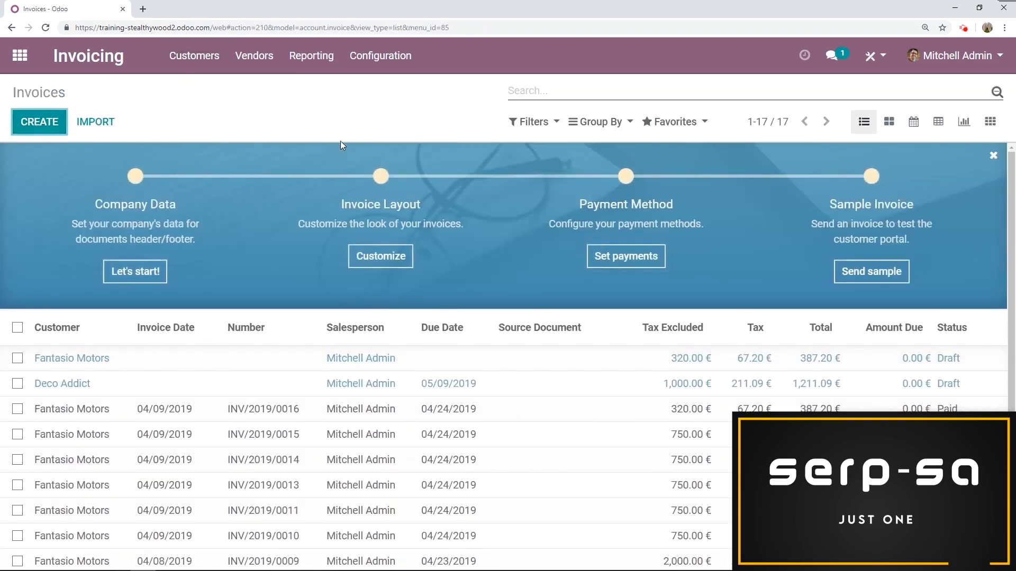
pyautogui.write('fant')
pyautogui.press('Return')
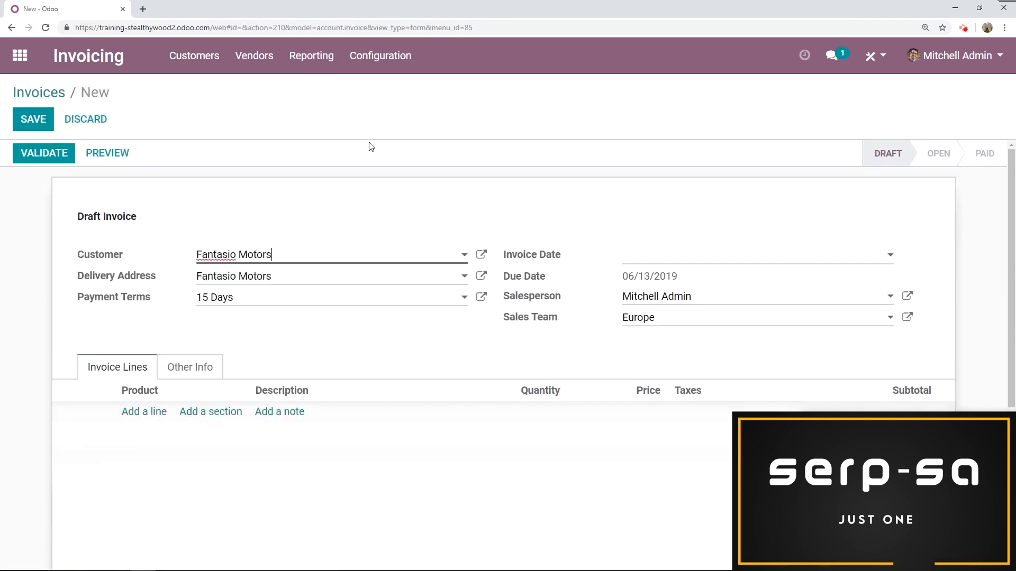
# Add an invoice line for the newly created "Unique design" product to the draft invoice.
pyautogui.click(157, 412)
pyautogui.write('uni')
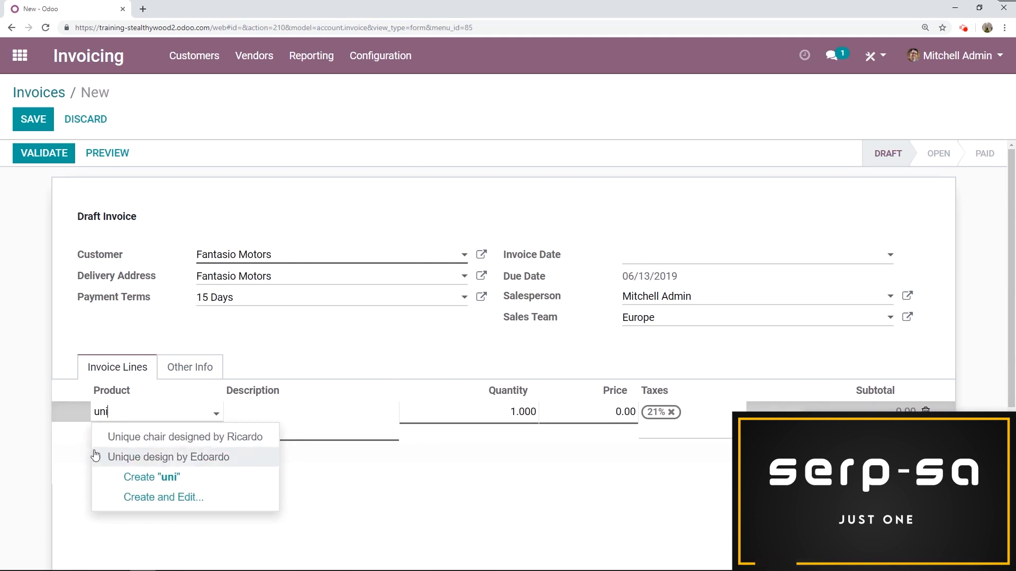
pyautogui.click(214, 455)
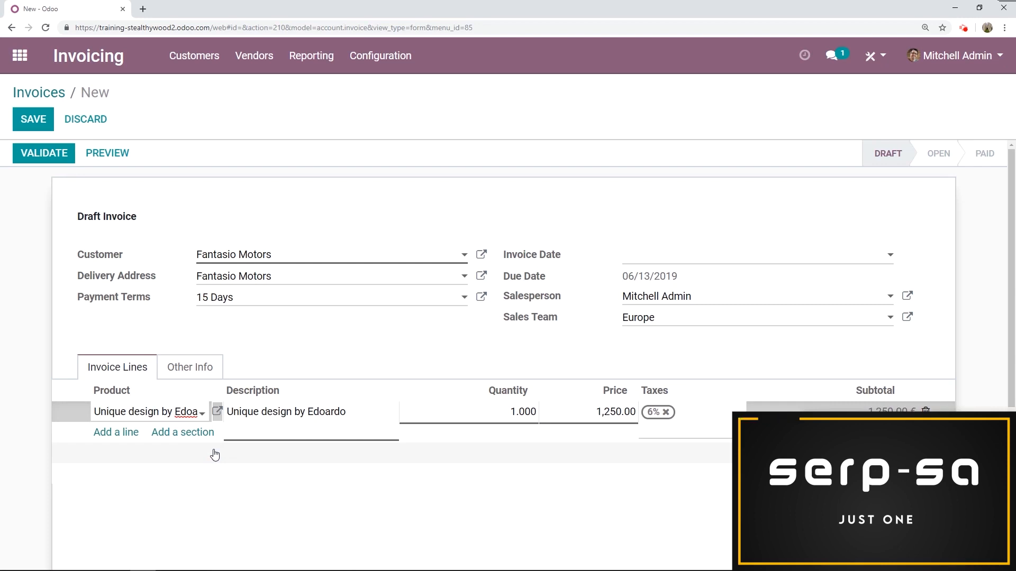
pyautogui.scroll(-1, 497, 438)
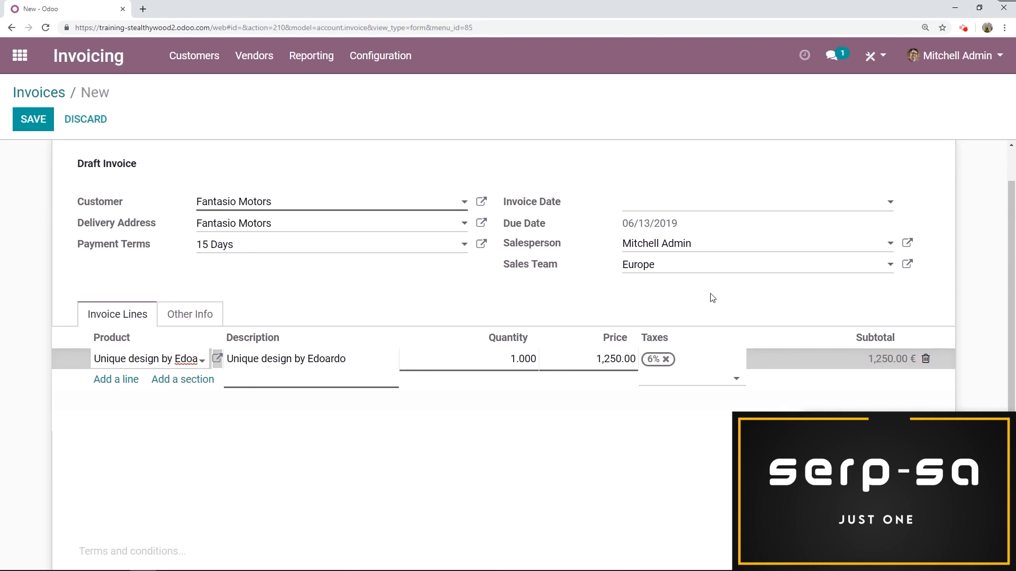
# Add a second invoice line for the [E-COM07] Large Cabinet and save the draft invoice.
pyautogui.click(110, 381)
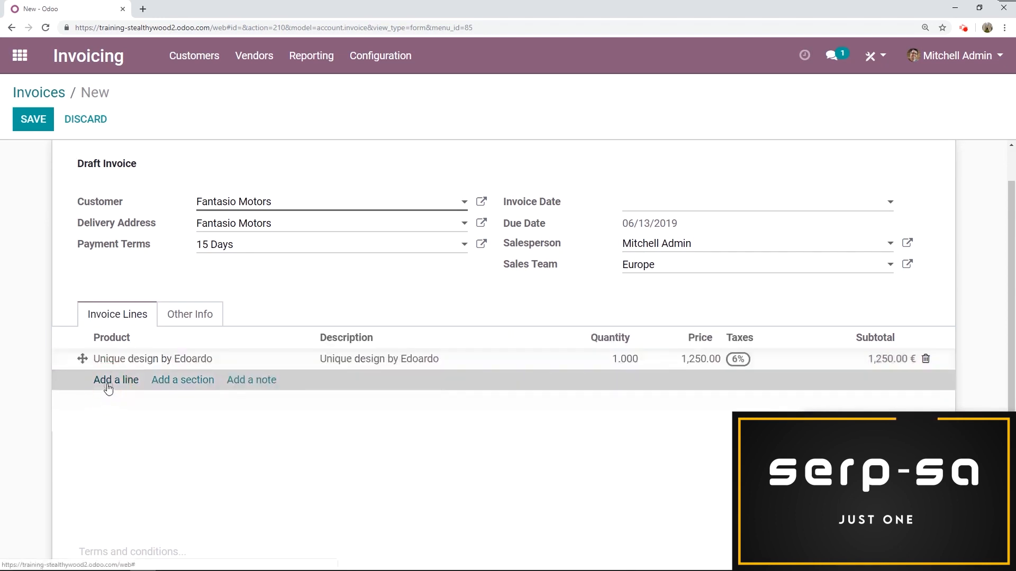
pyautogui.click(109, 386)
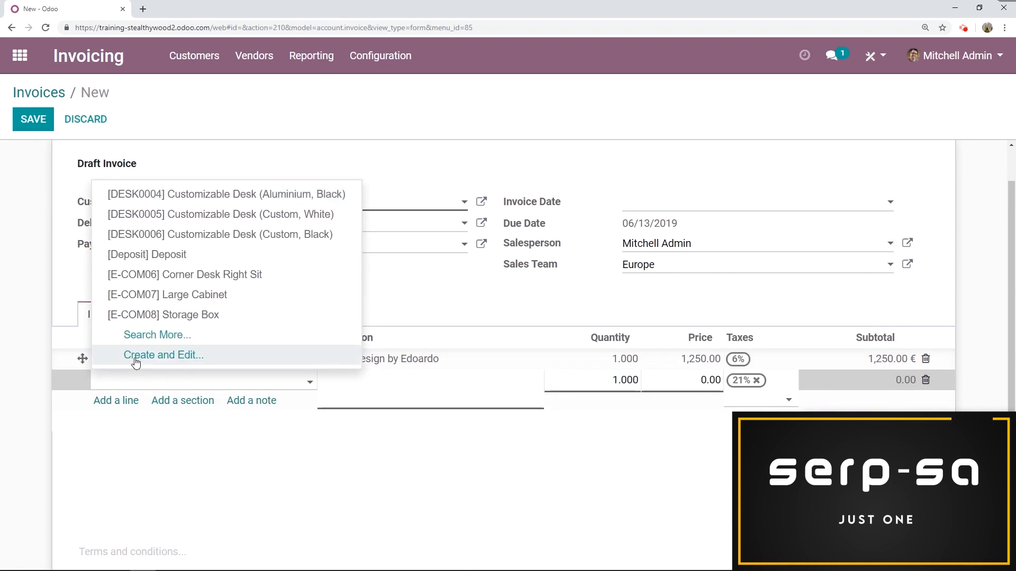
pyautogui.click(193, 295)
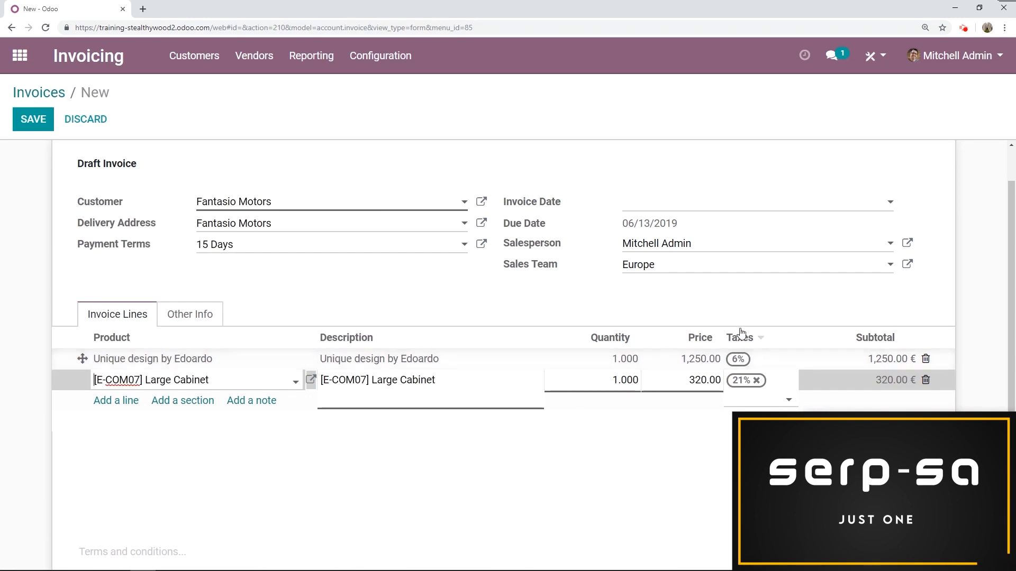
pyautogui.scroll(-1, 582, 317)
pyautogui.click(35, 120)
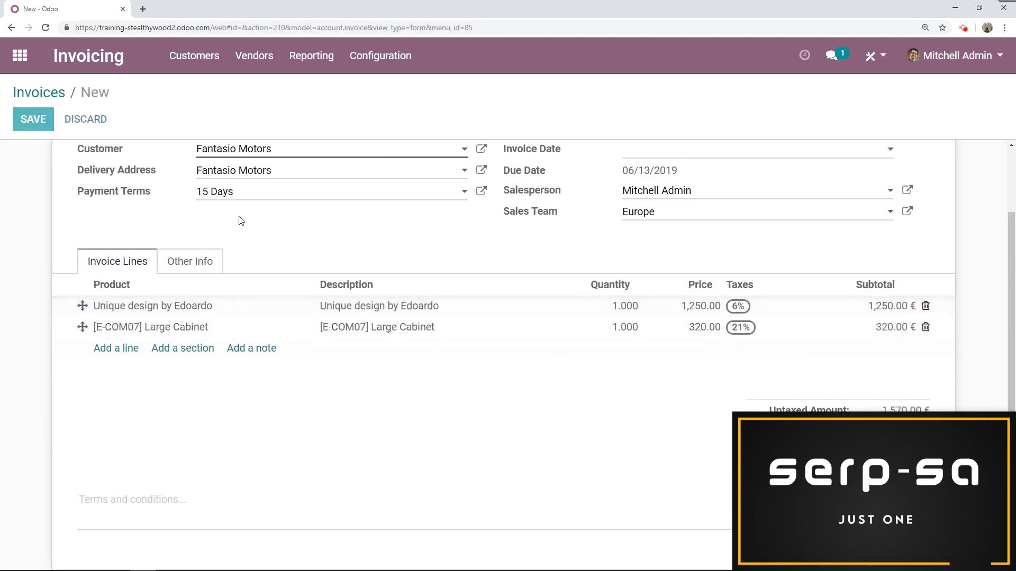
# Check the amount per tax rate in the saved invoice's other information.
pyautogui.scroll(-2, 244, 291)
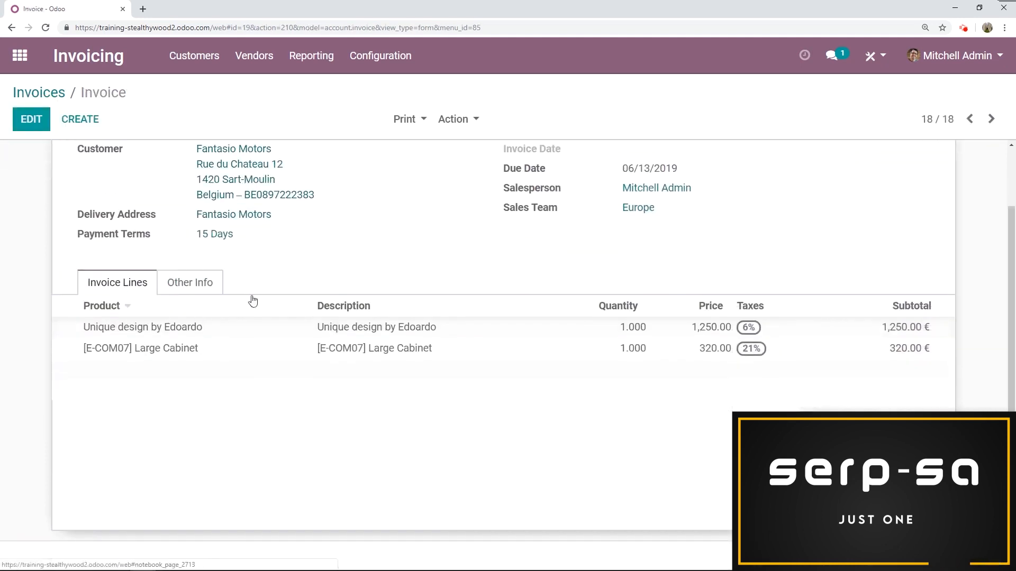
pyautogui.click(195, 283)
pyautogui.scroll(-3, 359, 279)
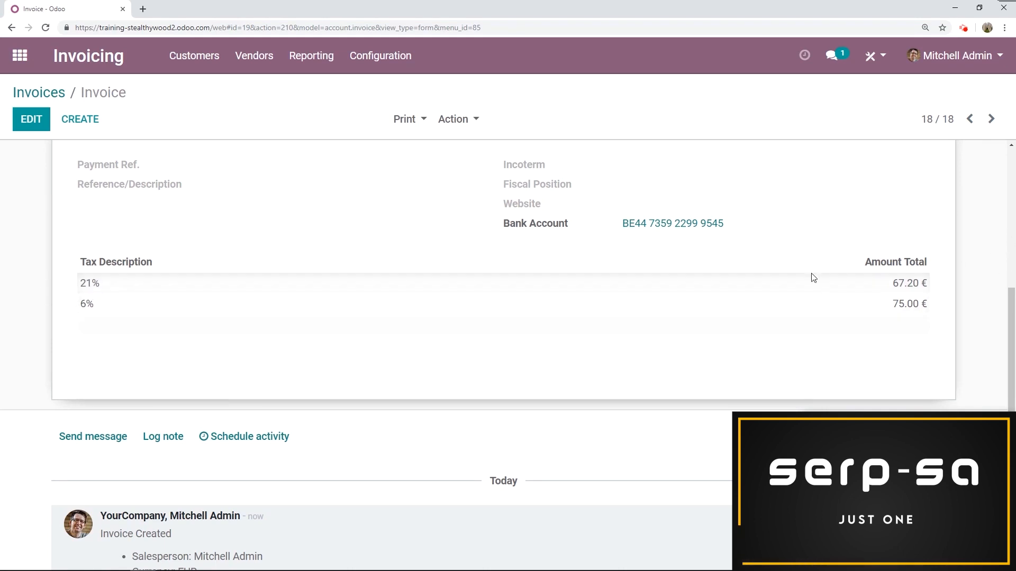
# Preview the draft invoice as the customer sees it and review its line taxes, subtotal, tax breakdown and total.
pyautogui.scroll(5, 68, 254)
pyautogui.click(96, 159)
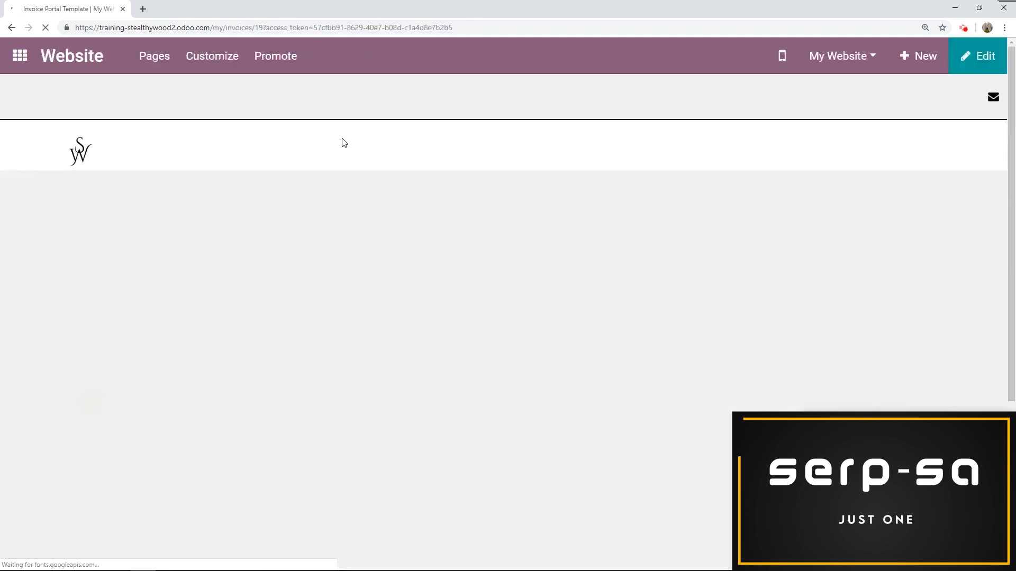
pyautogui.scroll(-6, 786, 228)
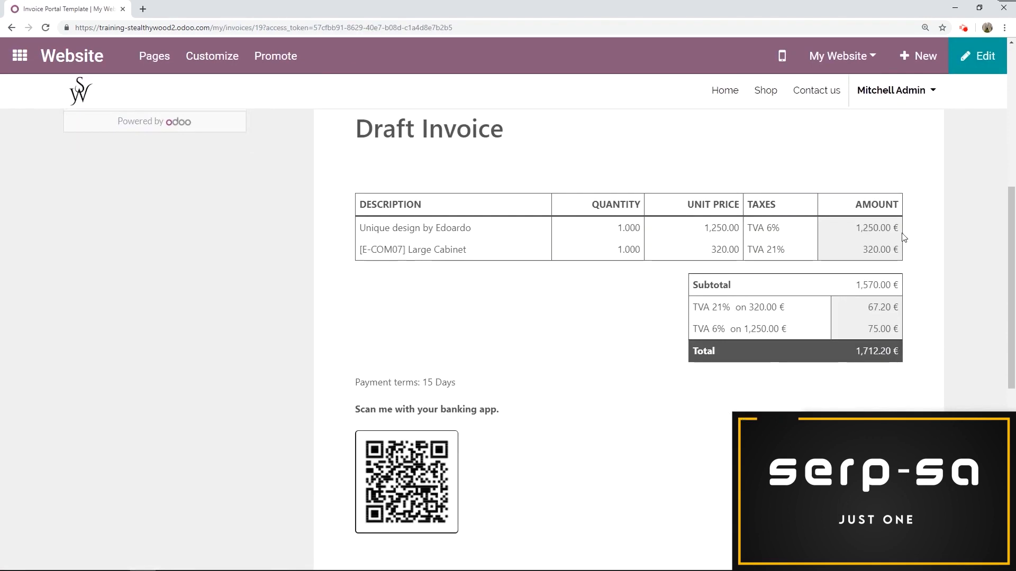
pyautogui.scroll(1, 896, 250)
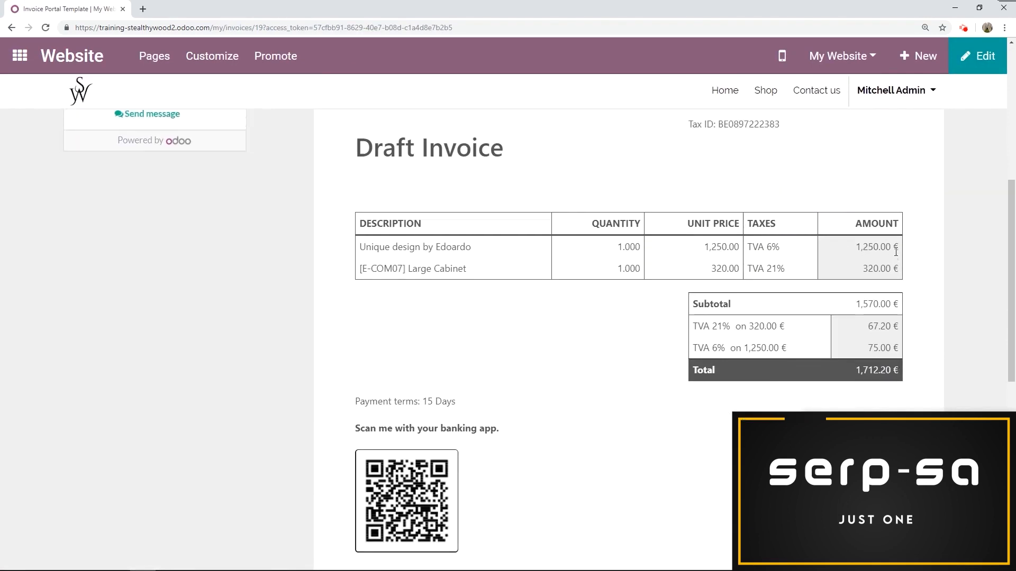
pyautogui.scroll(-2, 895, 251)
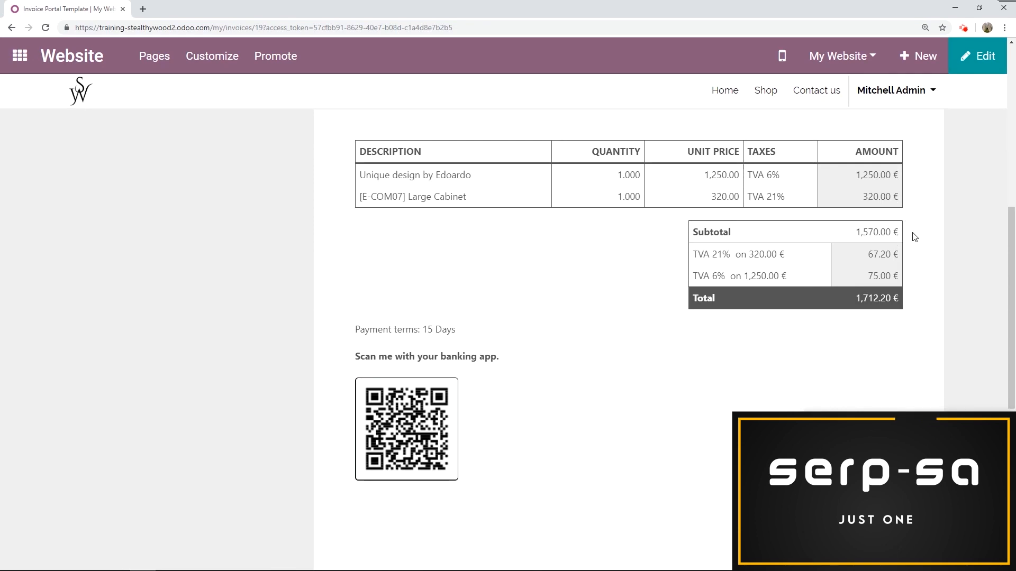
pyautogui.scroll(7, 895, 229)
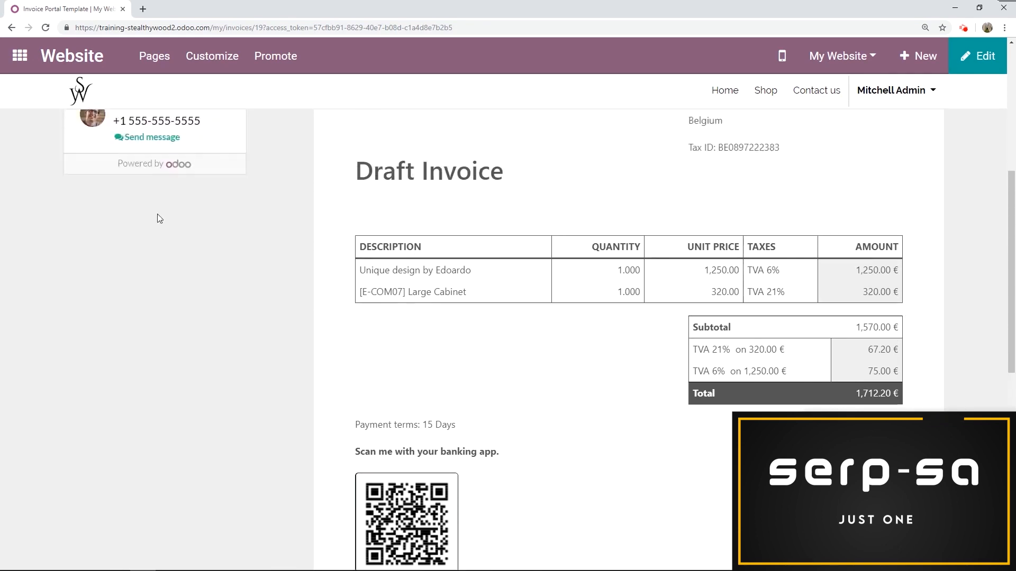